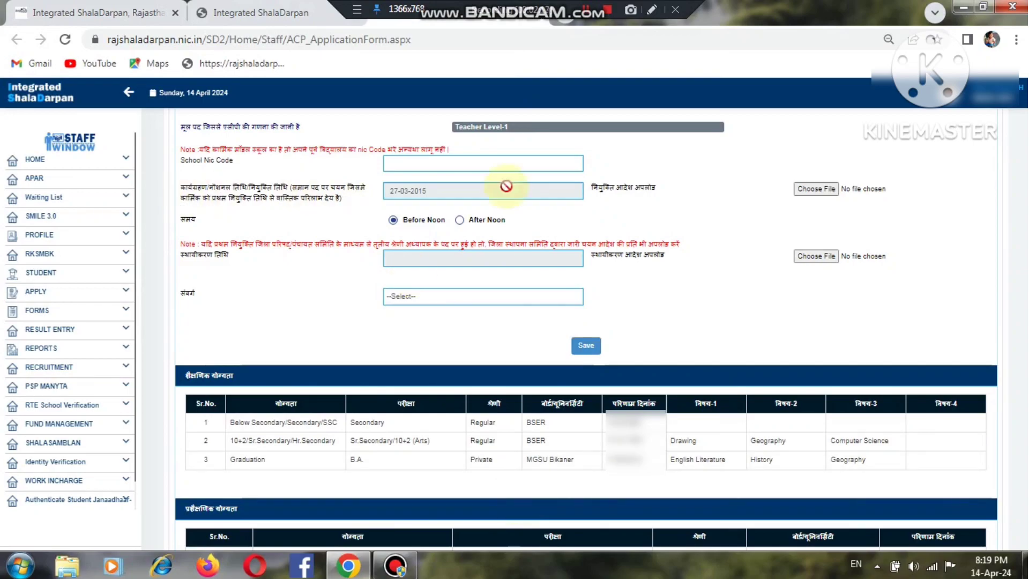
Attach ved joining.pdf and set the confirmation date to 27-03-2017
left_click(815, 189)
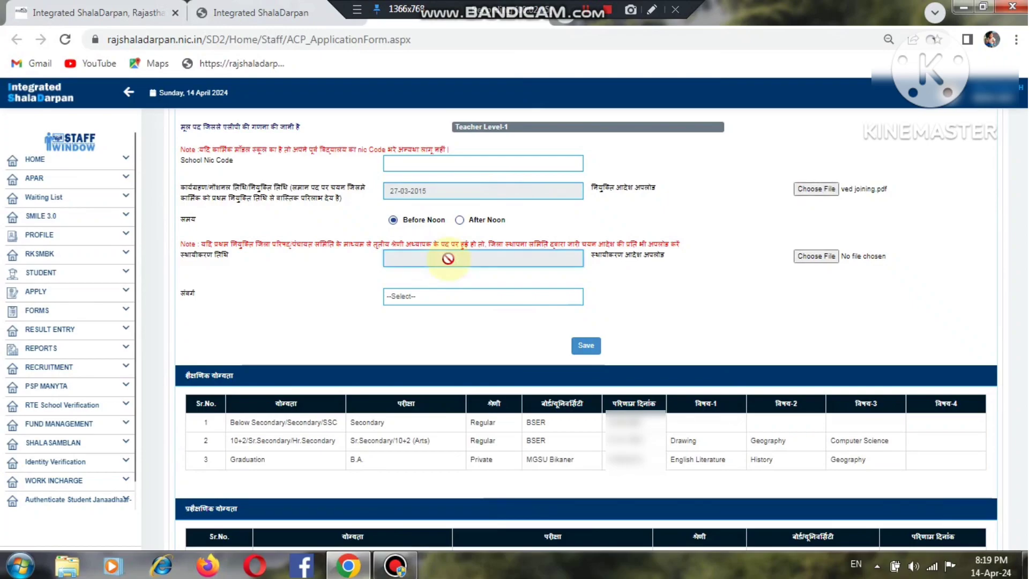
left_click(449, 259)
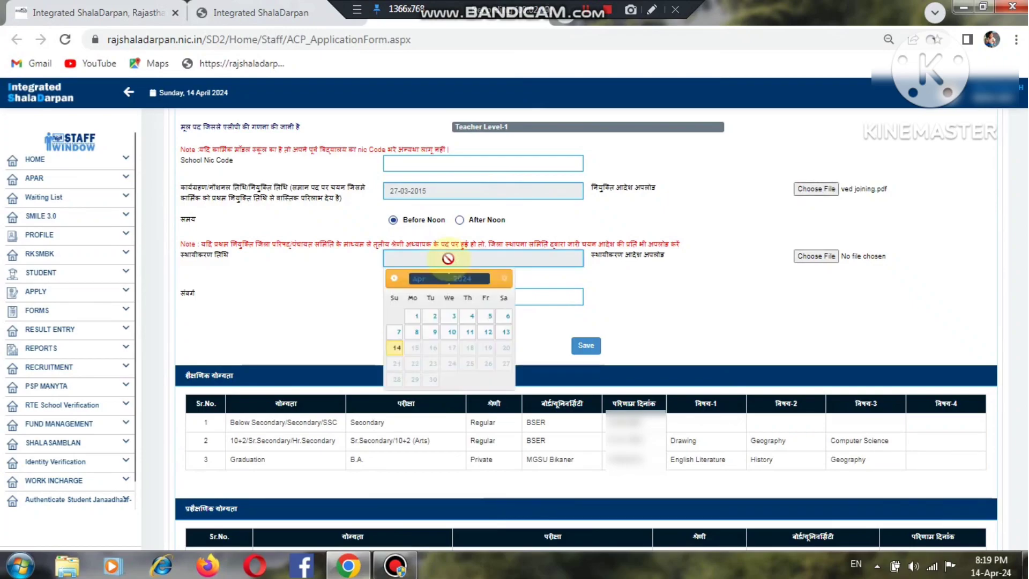
left_click(429, 259)
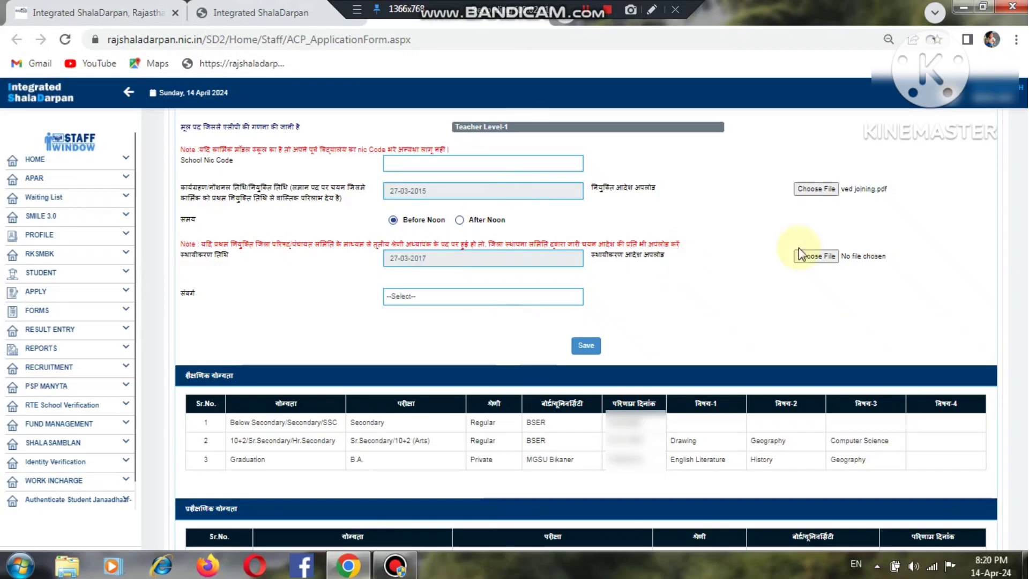
Attach ved fixation.pdf, choose cadre अधीनस्थ सेवा, and save the appointment details
left_click(828, 260)
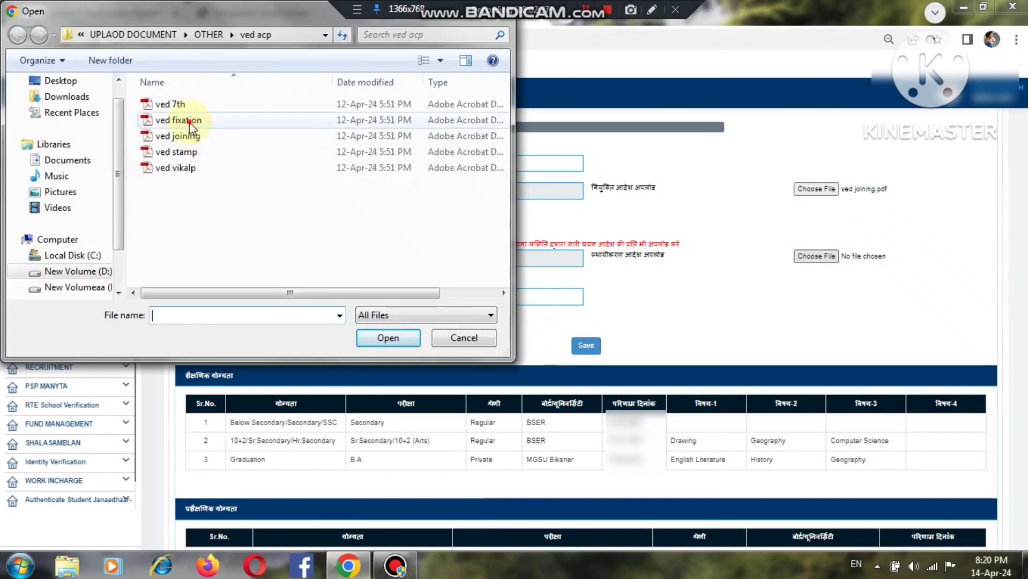
left_click(200, 121)
double_click(241, 122)
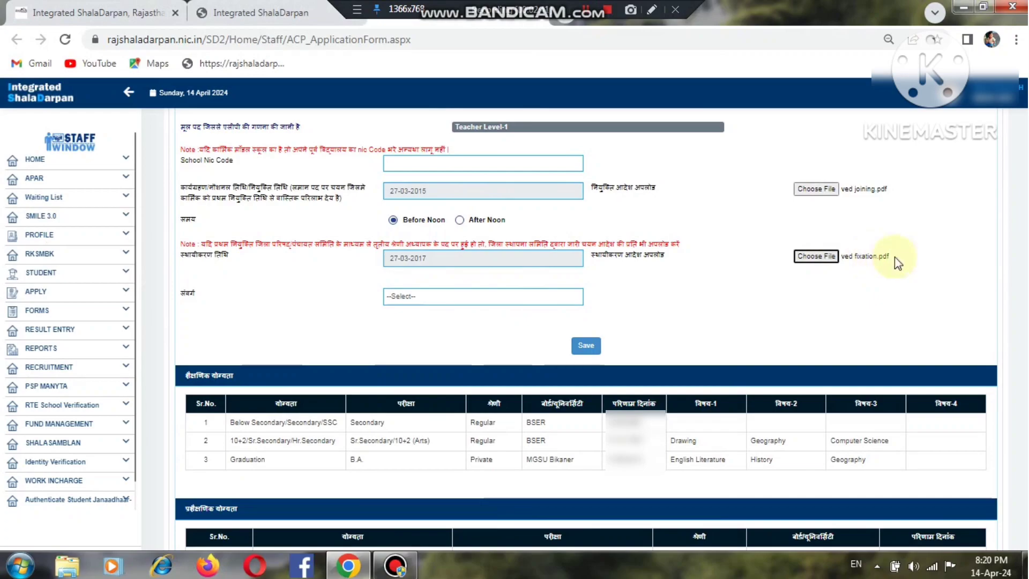
left_click(425, 301)
left_click(552, 335)
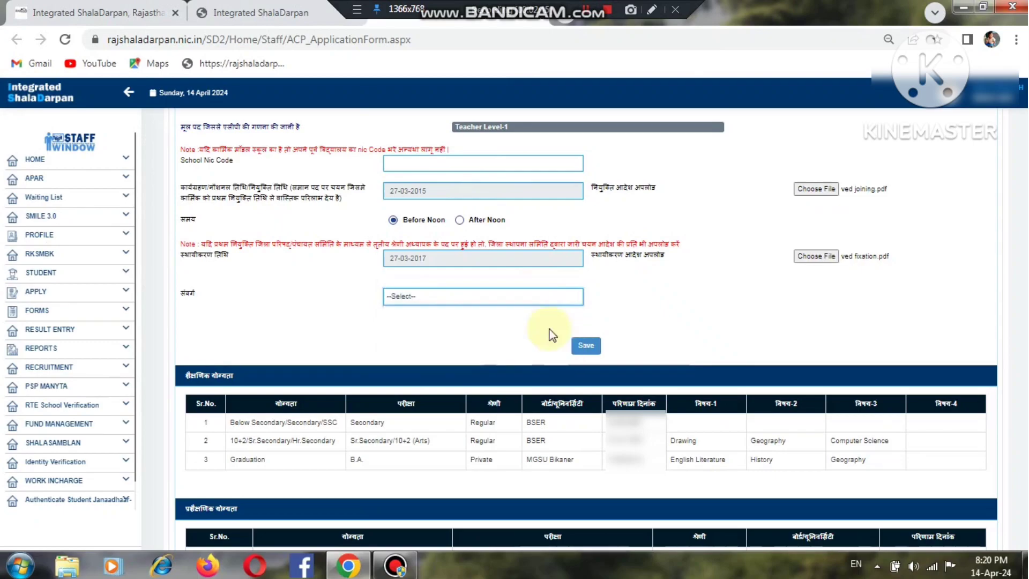
left_click(592, 346)
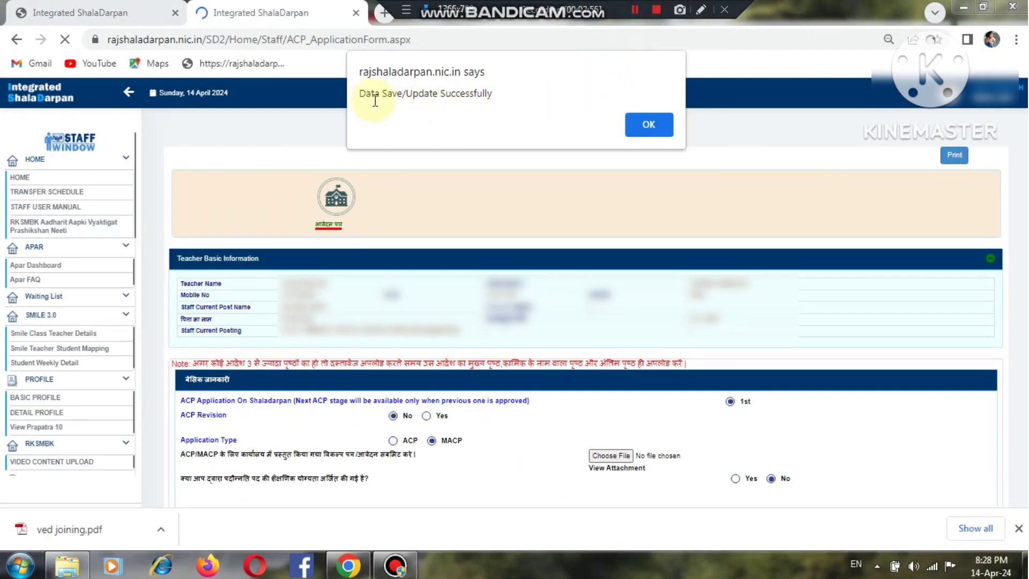
Dismiss the 'Data Save/Update Successfully' alert and scroll down to the promotions heading
left_click(650, 130)
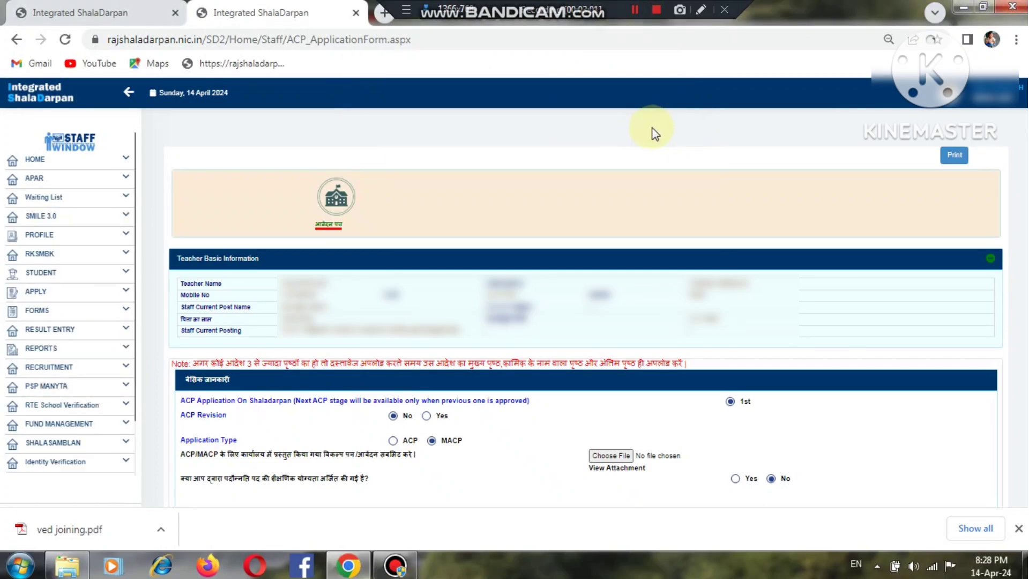
scroll(657, 151, "down", 10)
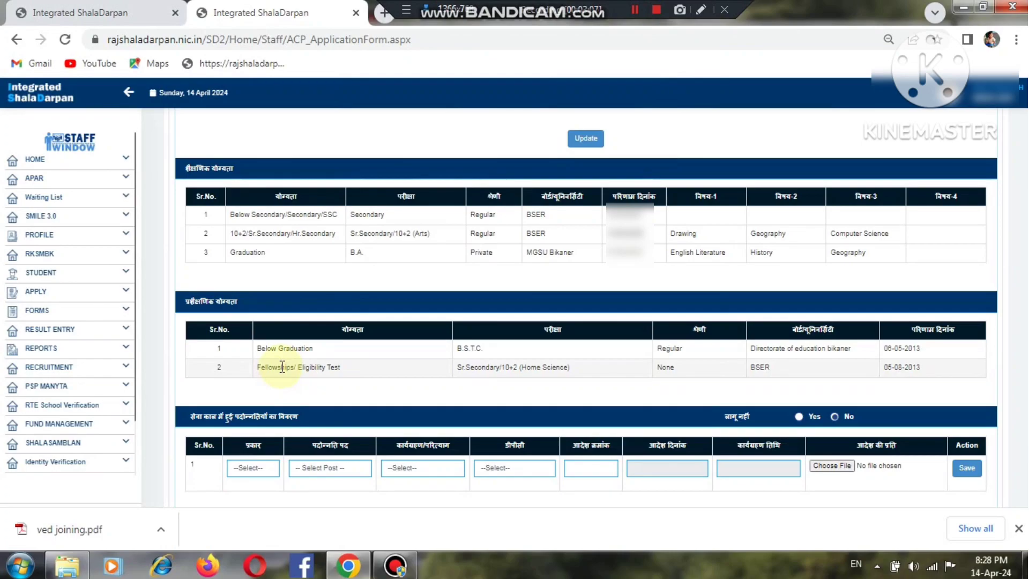
left_click_drag(197, 416, 317, 424)
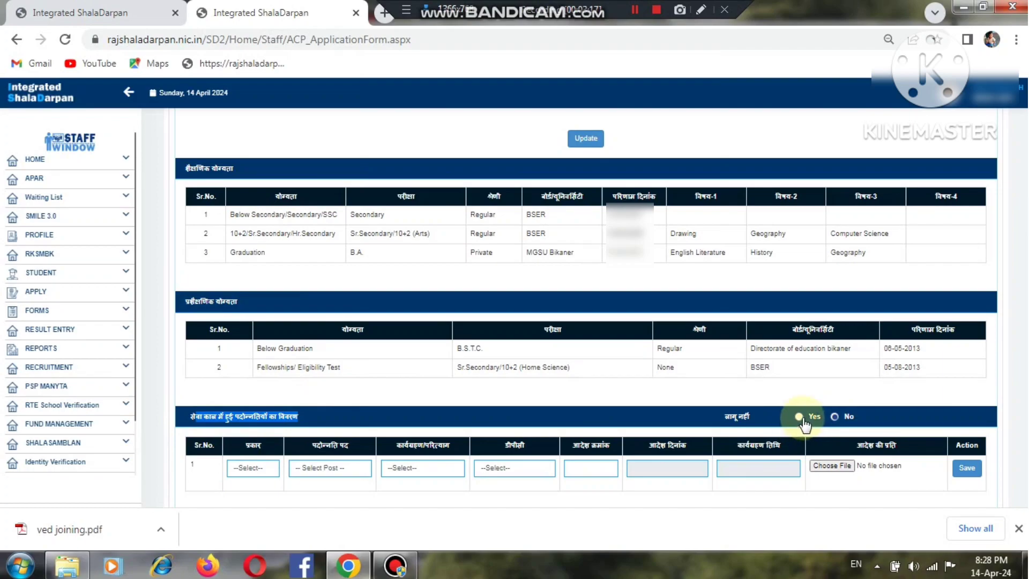
Set लागू नहीं to Yes for the promotions and selected/senior scale sections
left_click(800, 418)
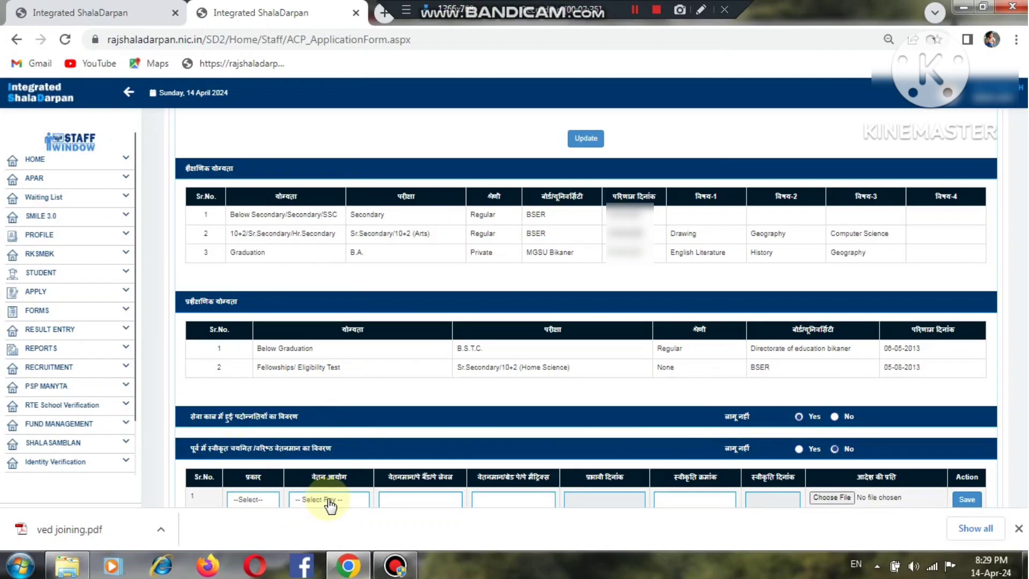
left_click(800, 450)
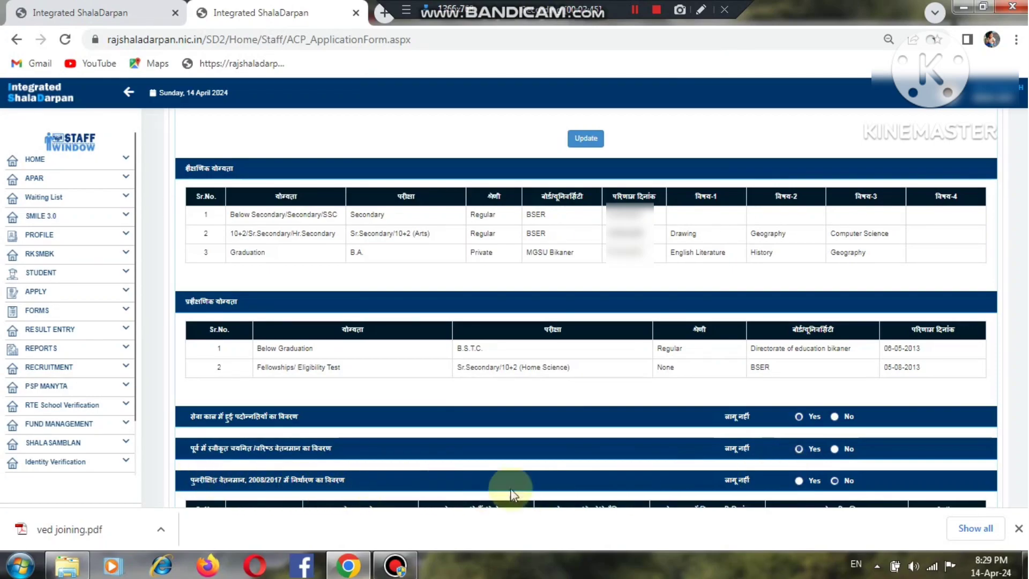
scroll(718, 477, "down", 3)
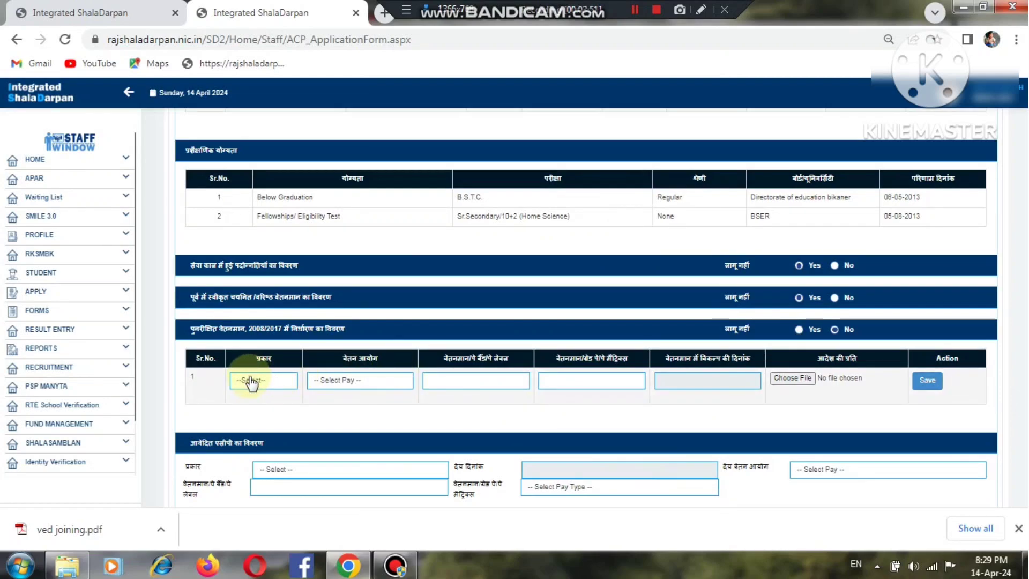
Set the pay-fixation row to type First, Seven pay commission and level L-10
left_click(250, 380)
left_click(247, 403)
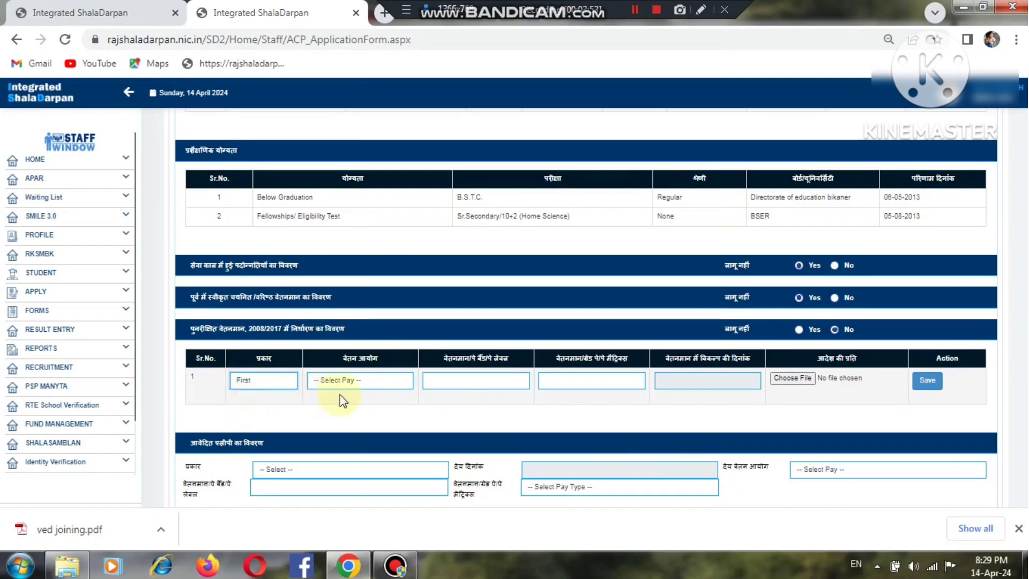
left_click(360, 387)
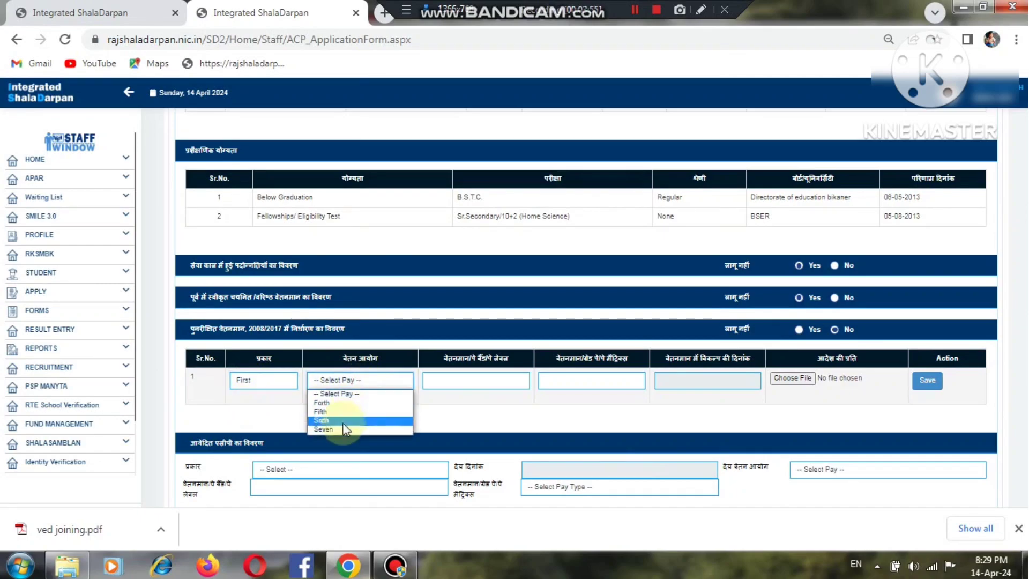
left_click(340, 429)
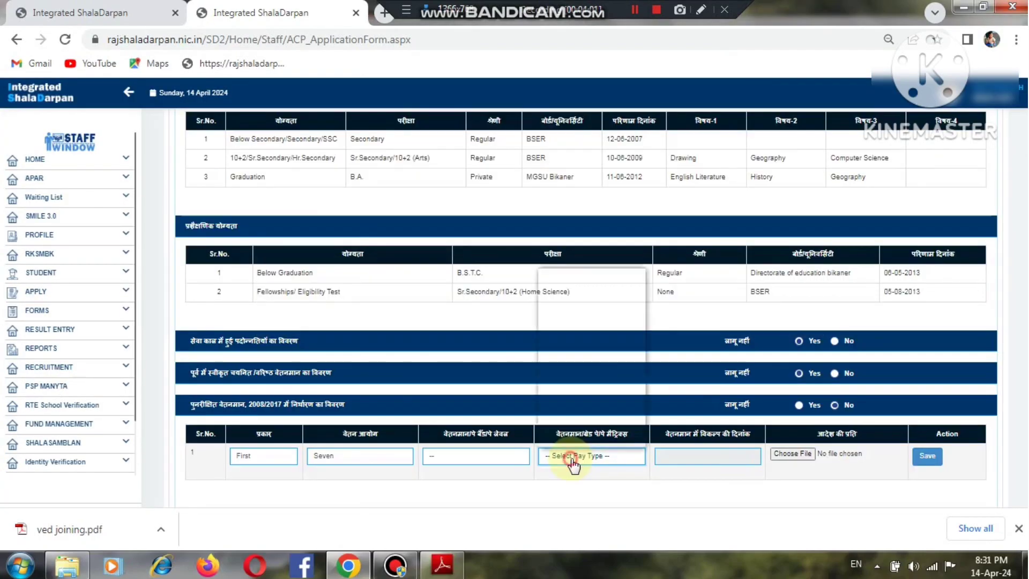
left_click(572, 462)
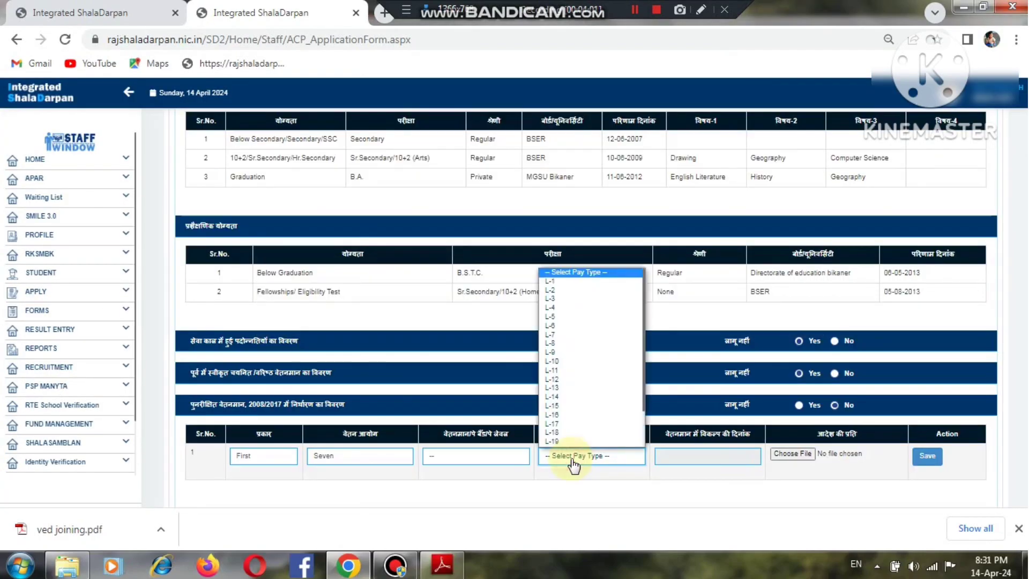
left_click(566, 363)
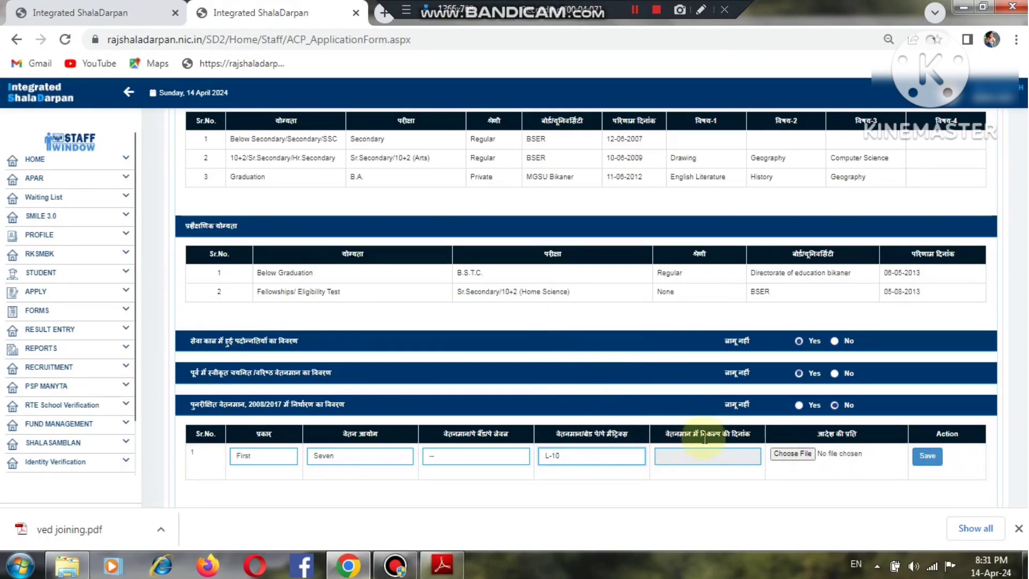
Set the fixation date to 01-01-2017
left_click(690, 455)
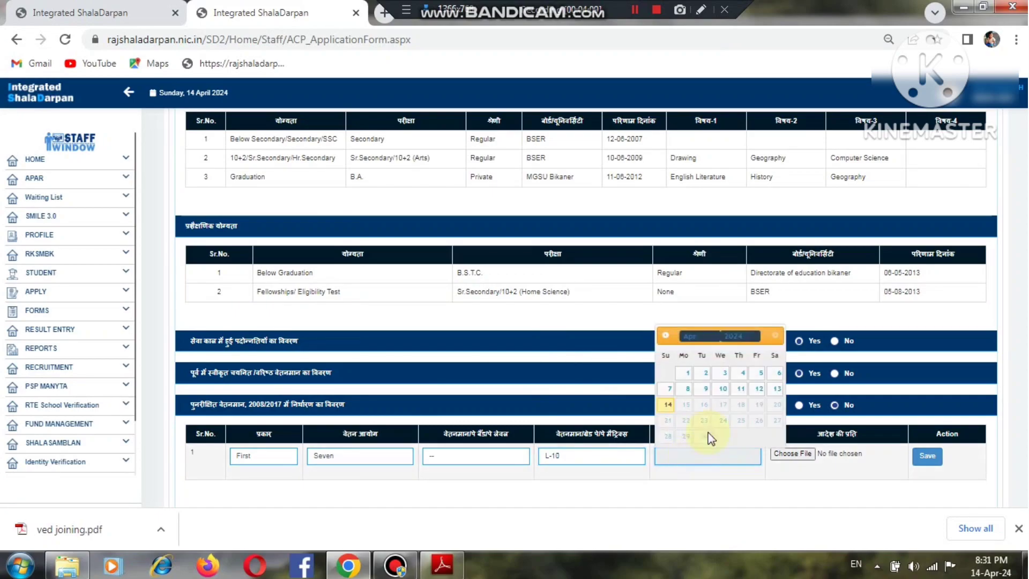
left_click(739, 338)
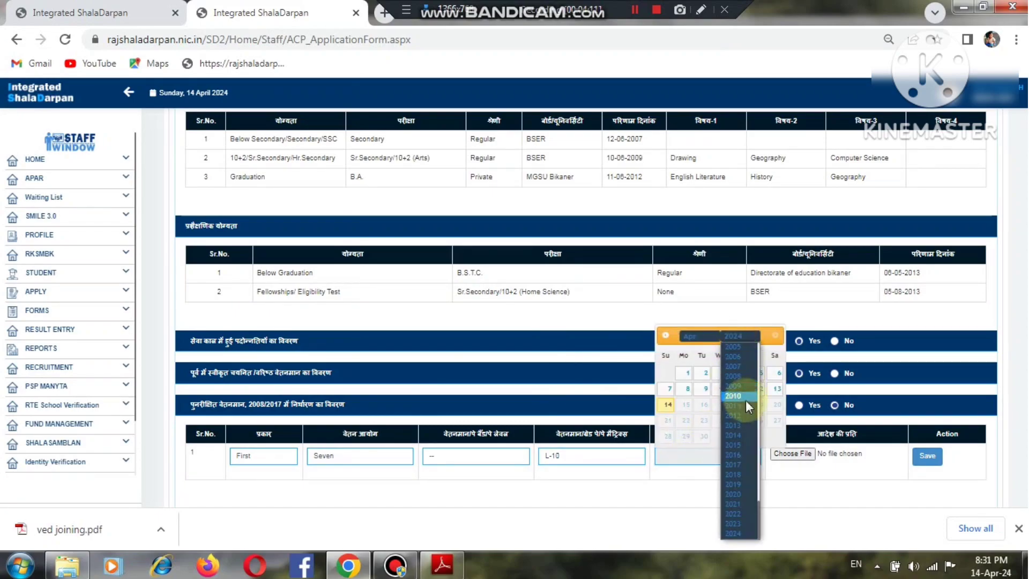
left_click(736, 462)
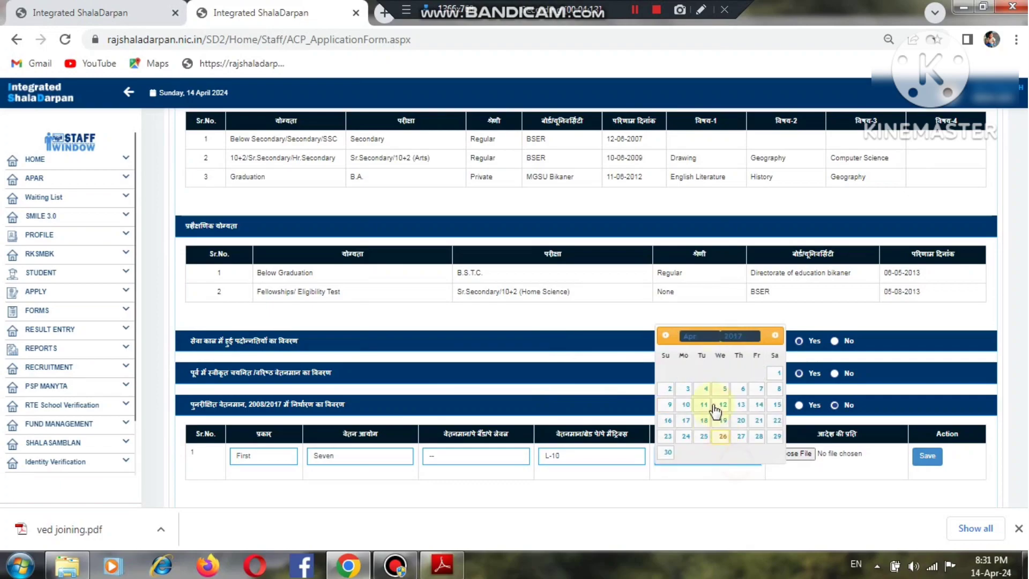
left_click(707, 341)
left_click(706, 346)
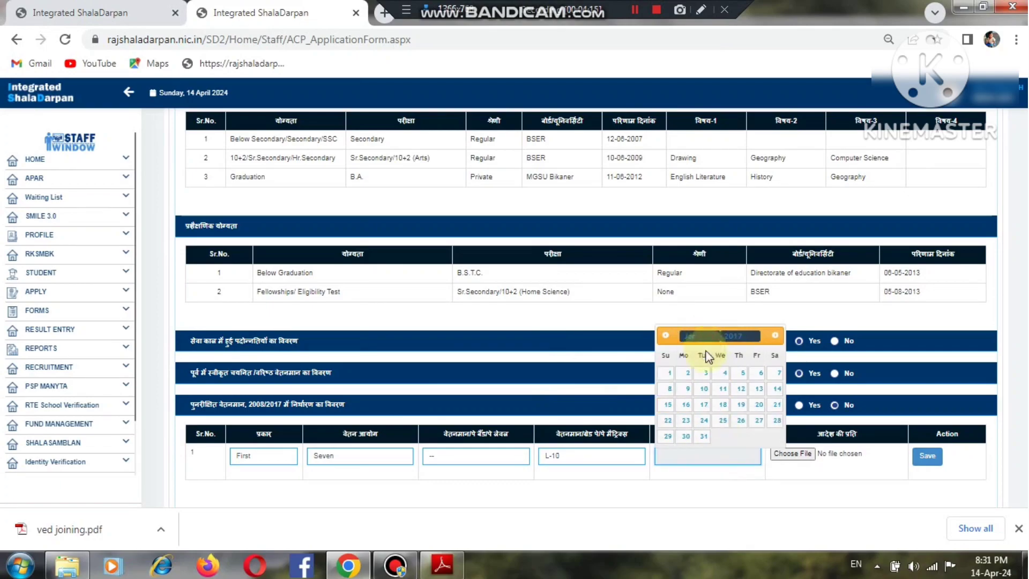
left_click(668, 375)
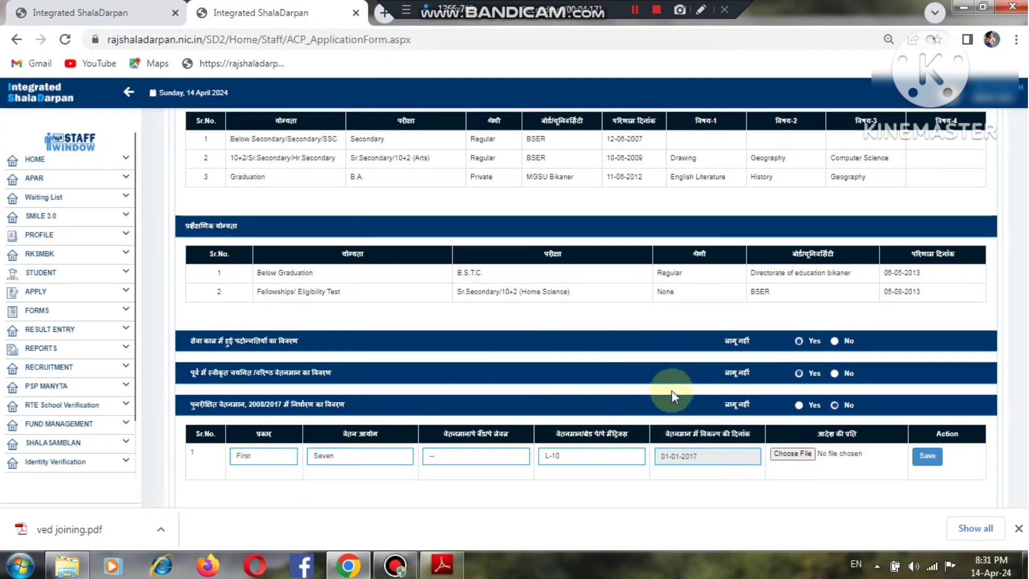
Attach ved 7th.pdf as the pay-fixation order, save the row and acknowledge success
left_click(792, 453)
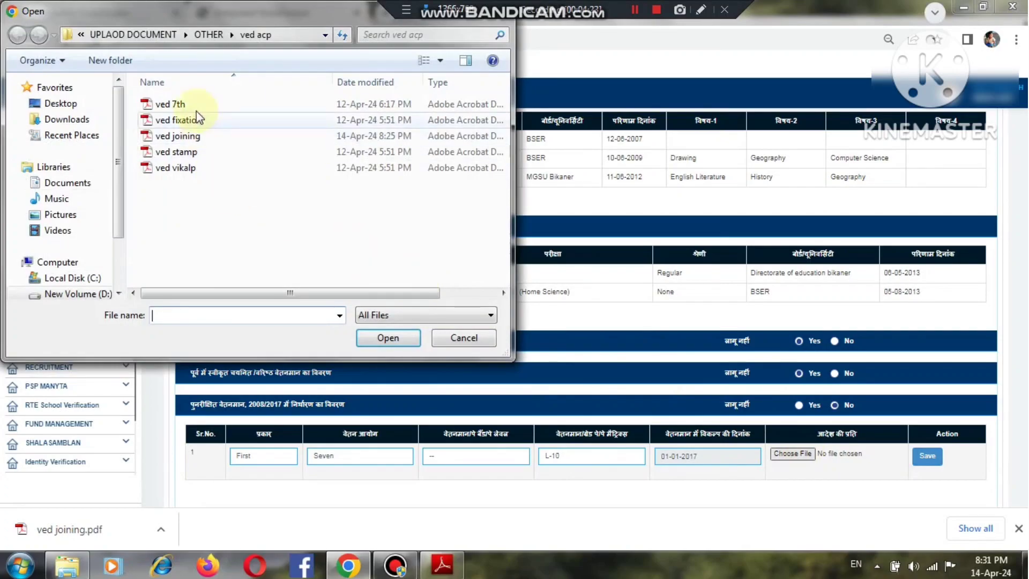
double_click(195, 106)
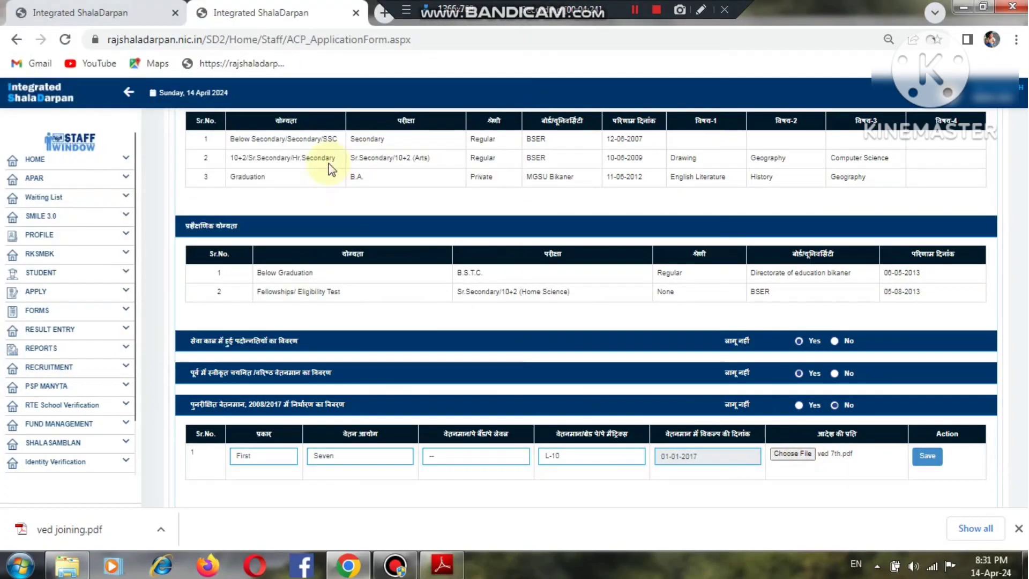
left_click(928, 459)
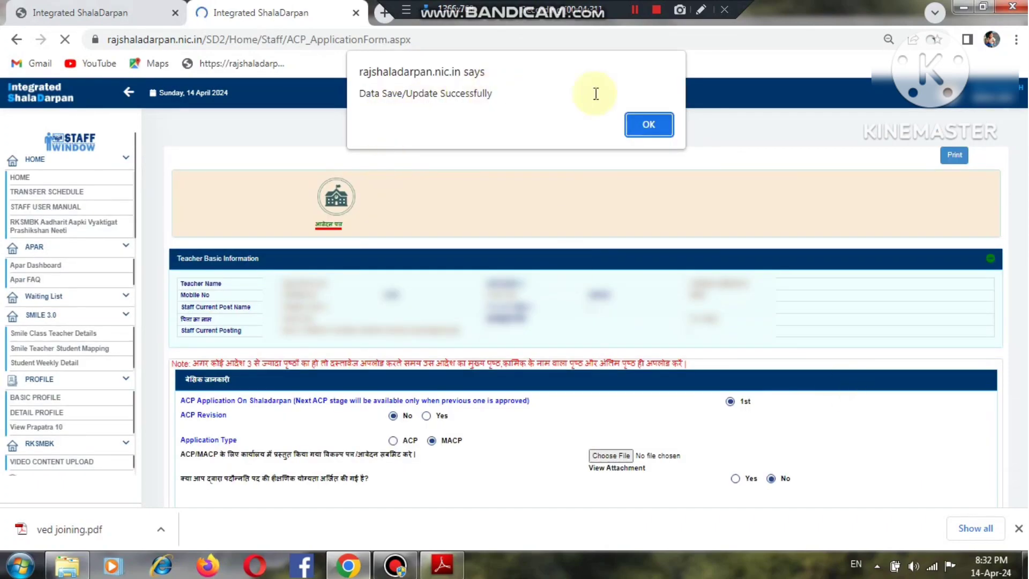
left_click(648, 124)
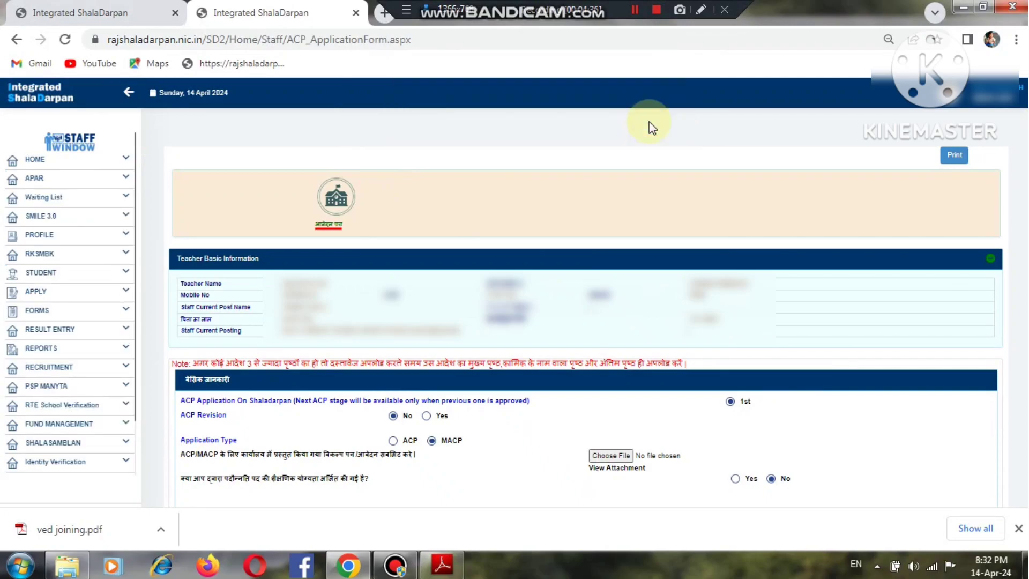
Choose applied ACP type 9 and set its due date to 27-03-2024
scroll(276, 355, "down", 10)
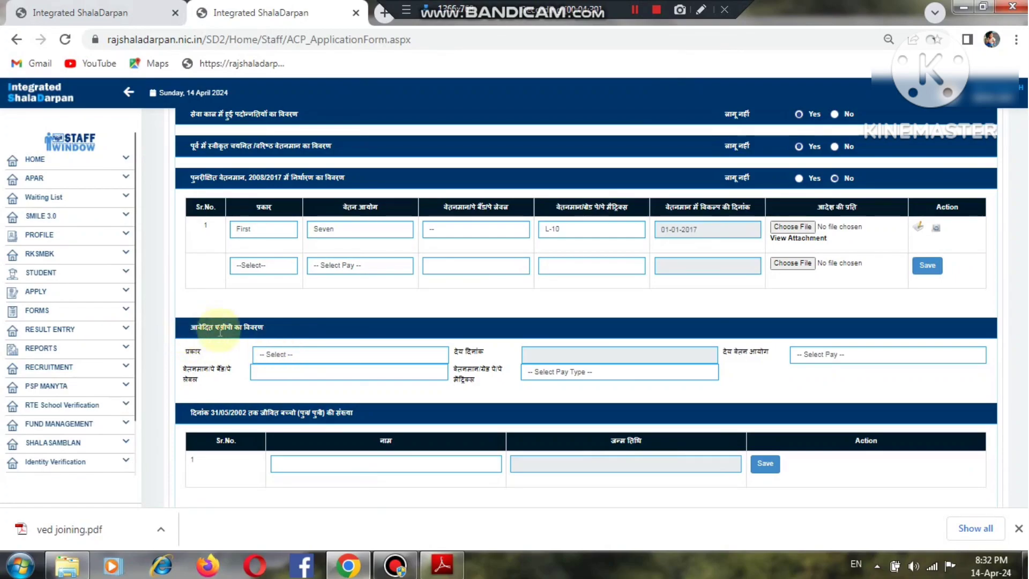
left_click(302, 356)
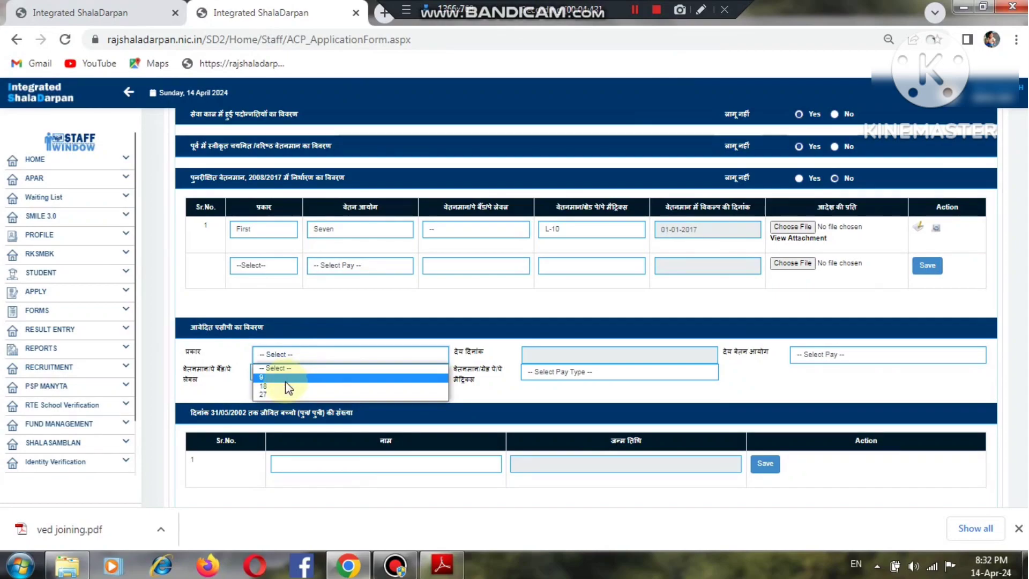
left_click(286, 379)
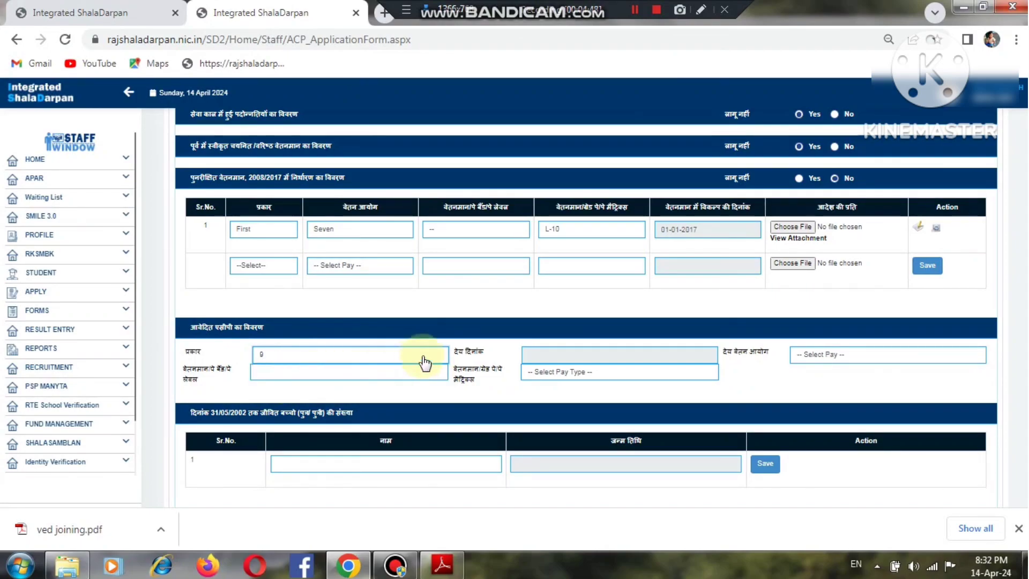
left_click(559, 355)
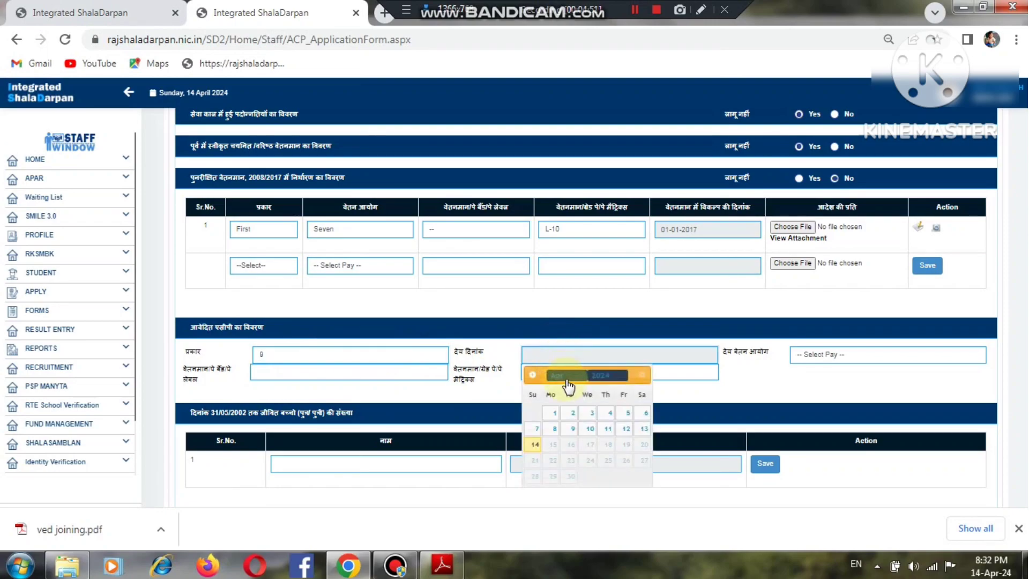
left_click(559, 376)
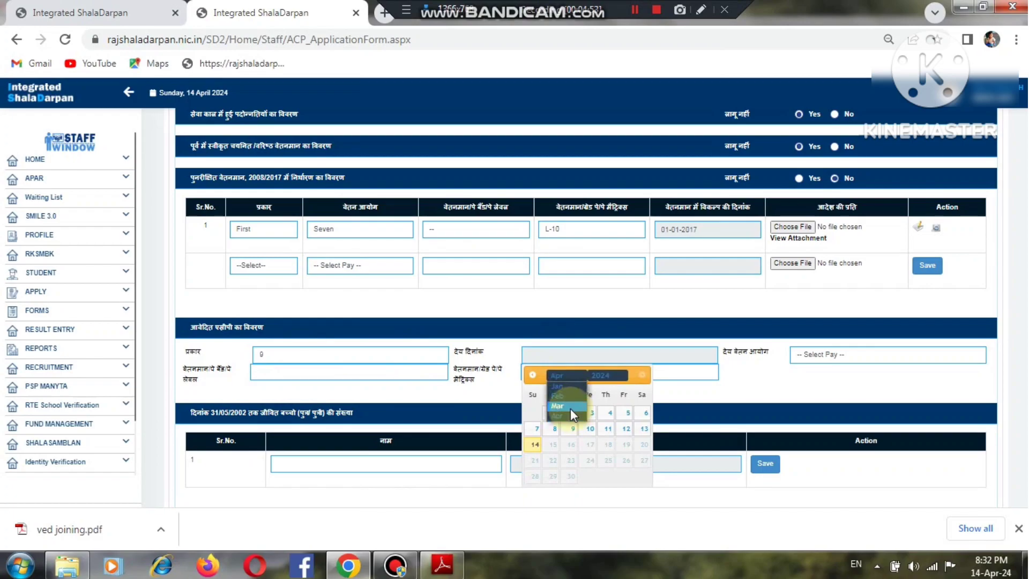
left_click(570, 408)
left_click(590, 478)
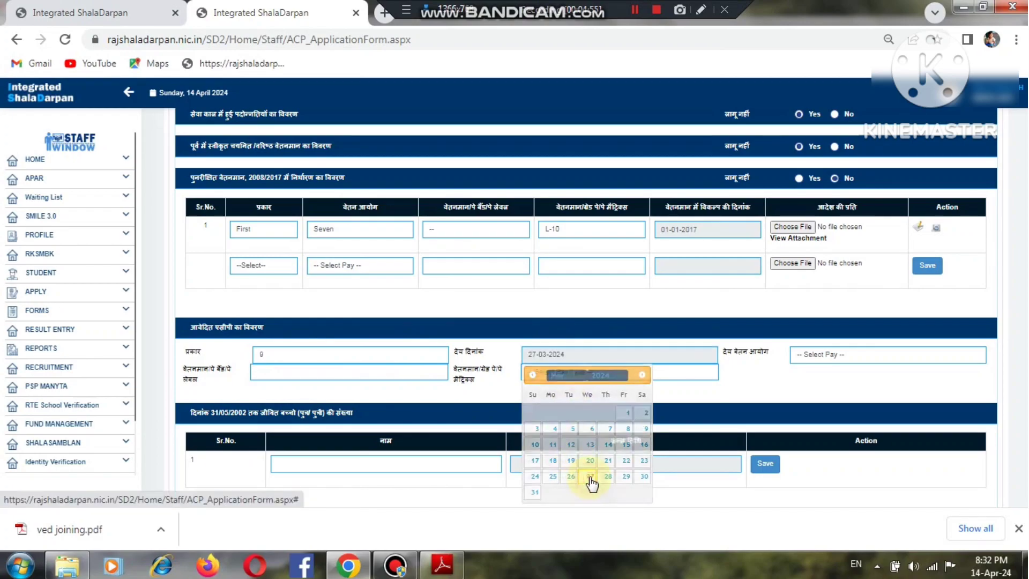
Give the applied ACP pay commission Seven and pay matrix level L-11
left_click(822, 358)
left_click(814, 403)
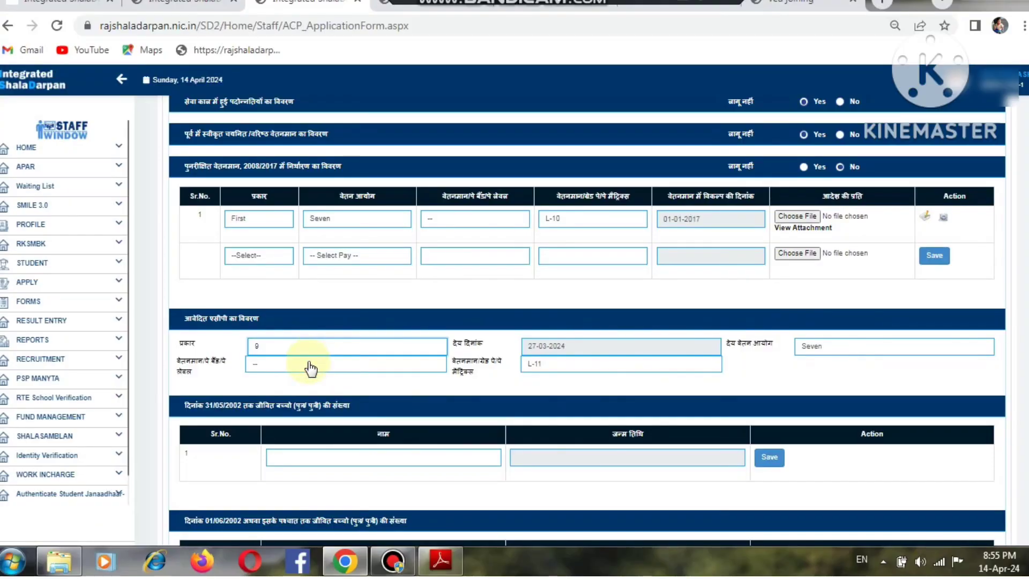
left_click(560, 370)
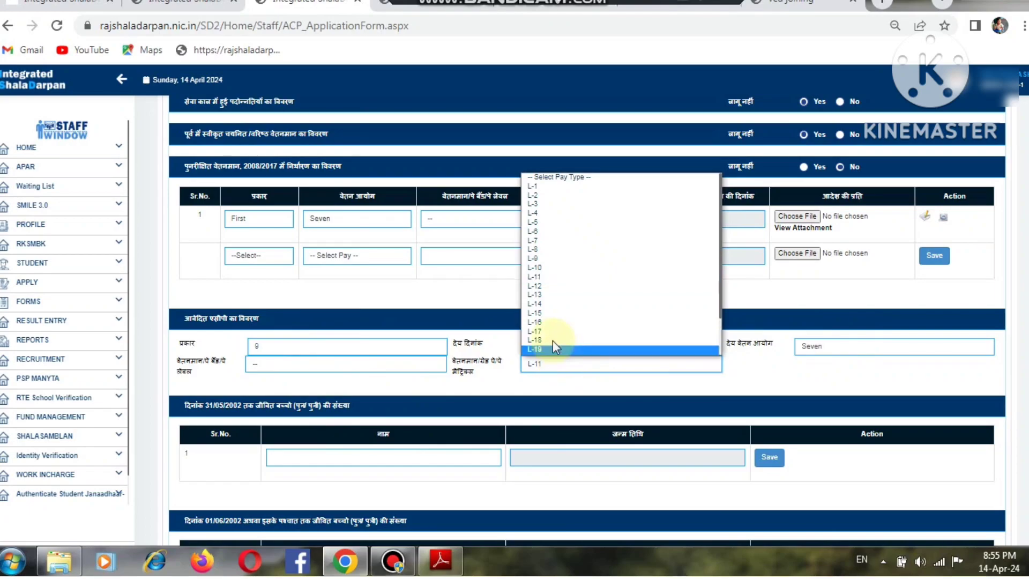
left_click(538, 277)
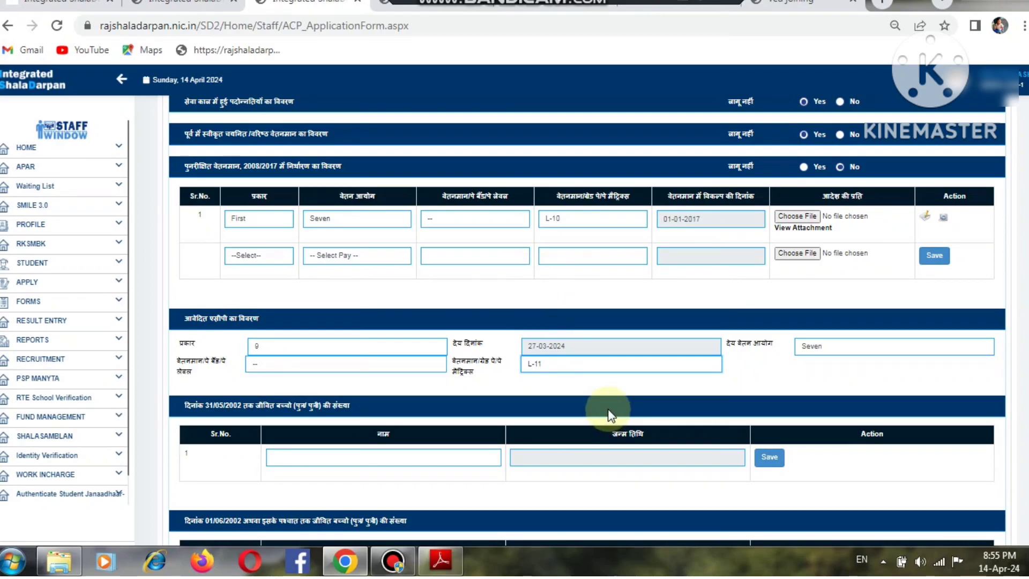
scroll(611, 416, "down", 2)
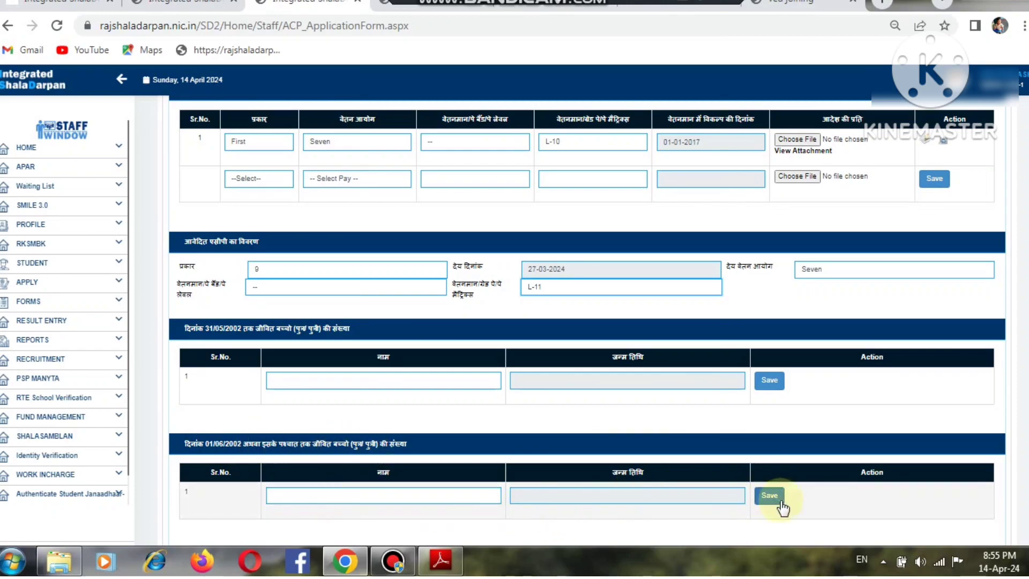
Attach ved stamp.pdf as the children declaration and update the application
scroll(782, 492, "down", 3)
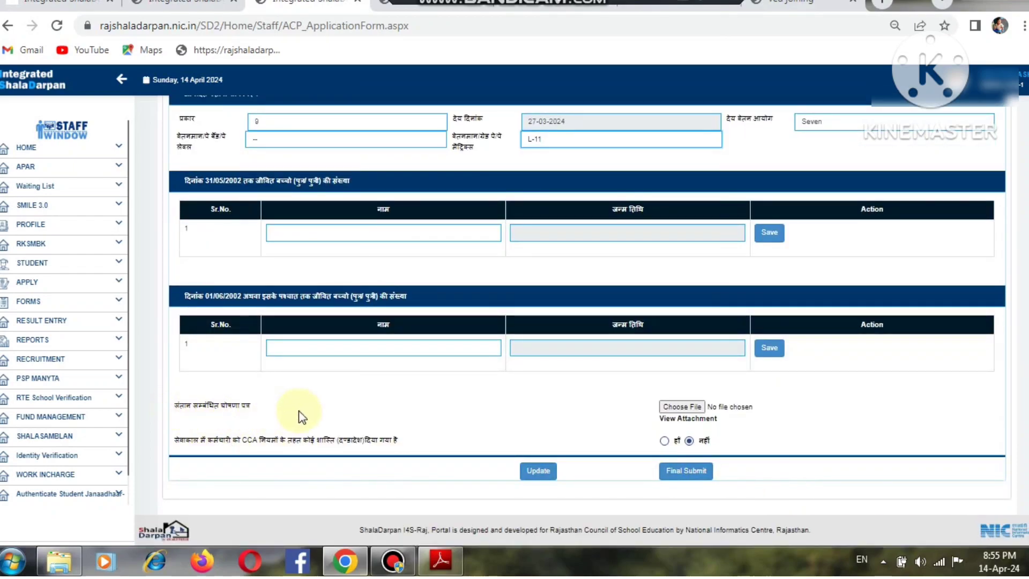
left_click(682, 405)
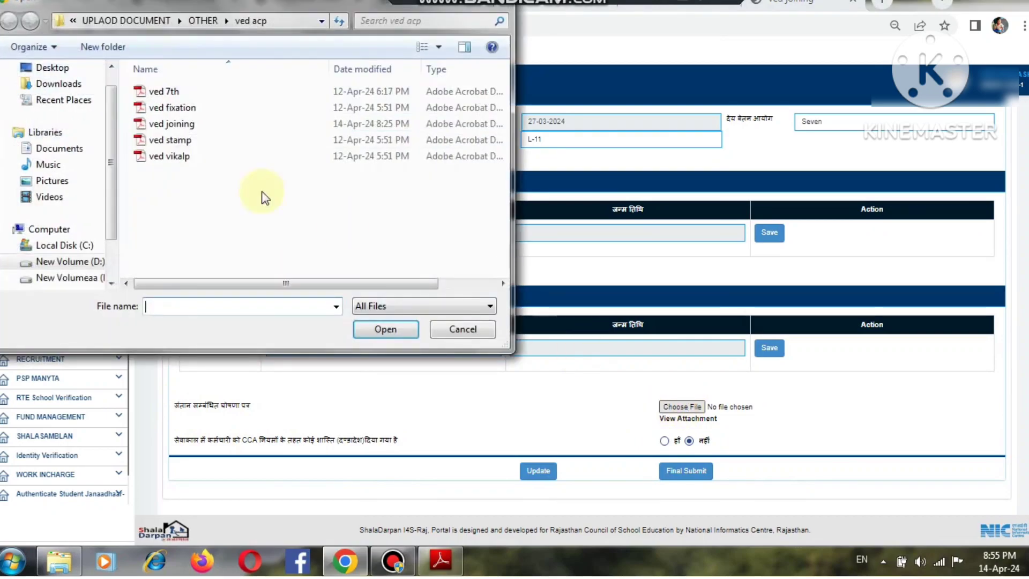
left_click(206, 141)
left_click(206, 142)
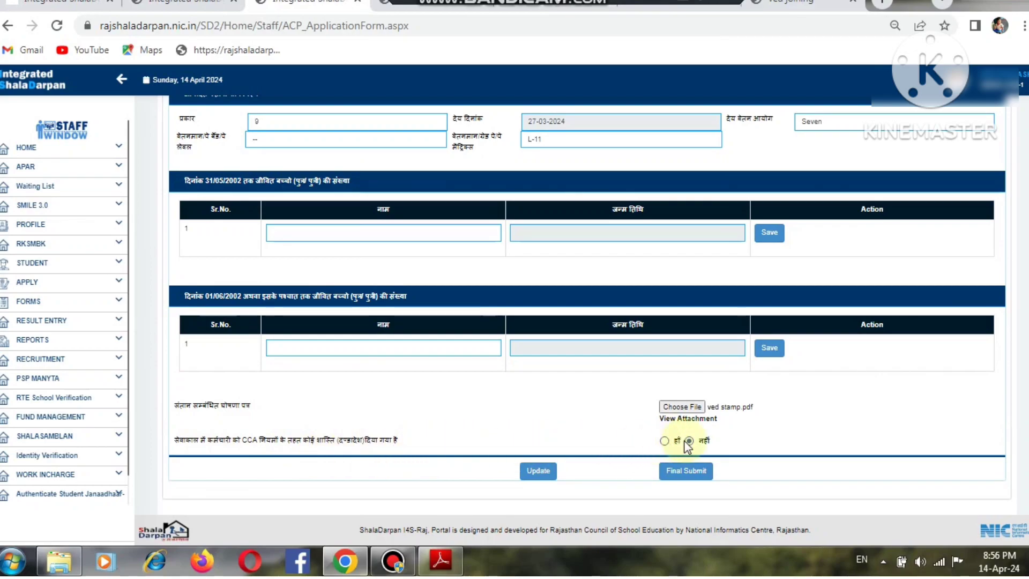
left_click(539, 472)
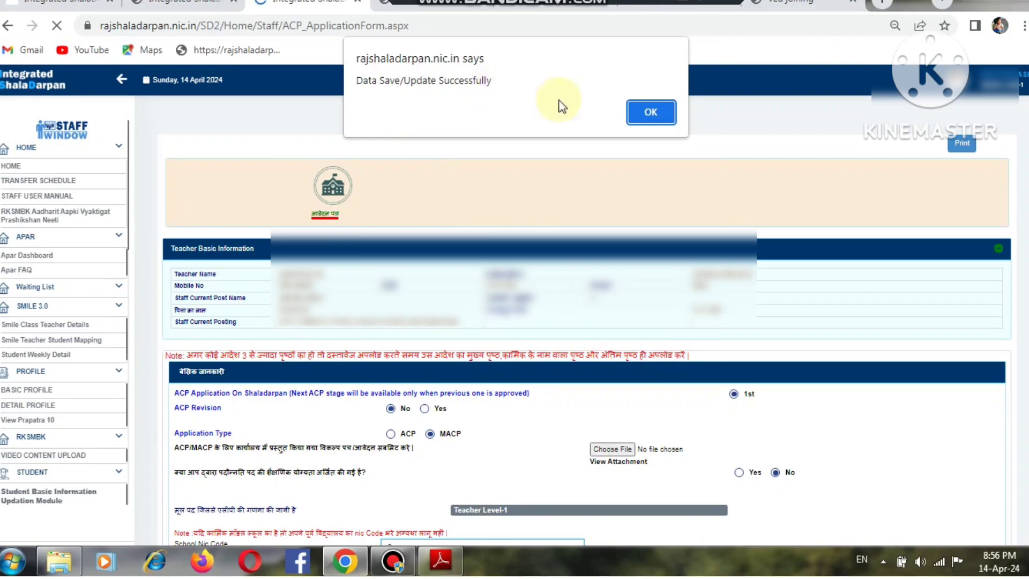
Dismiss the save alert and start Final Submit at the bottom of the form
left_click(663, 122)
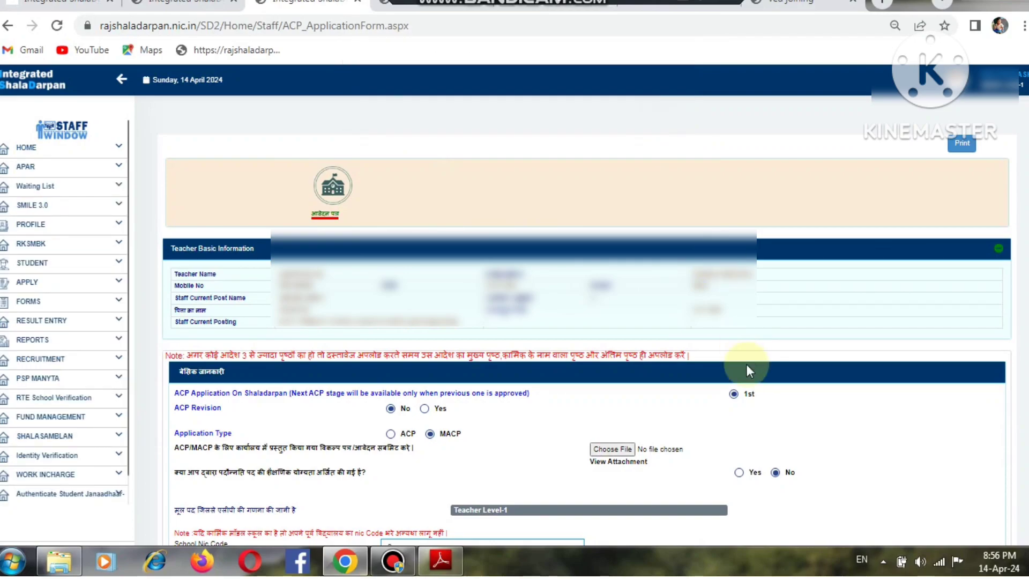
scroll(746, 362, "down", 15)
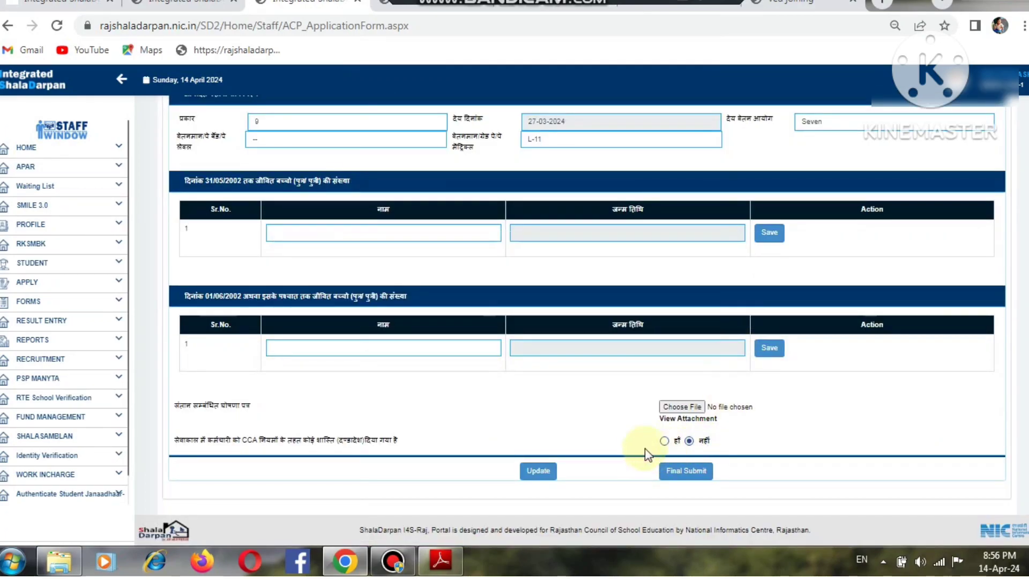
left_click(698, 476)
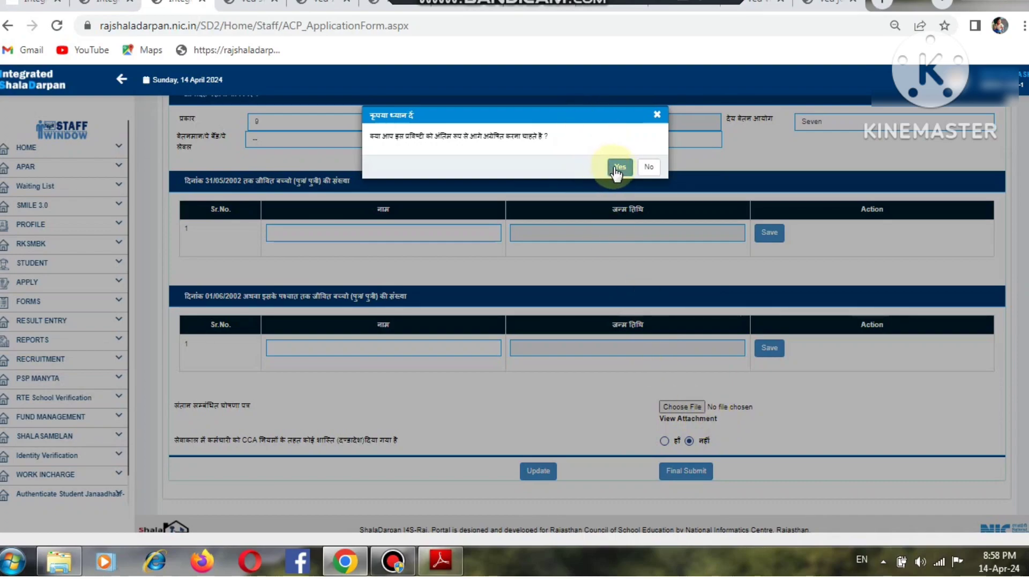
Confirm final submission, enter the OTP code, submit, and acknowledge 'Your Data is Saved'
left_click(614, 171)
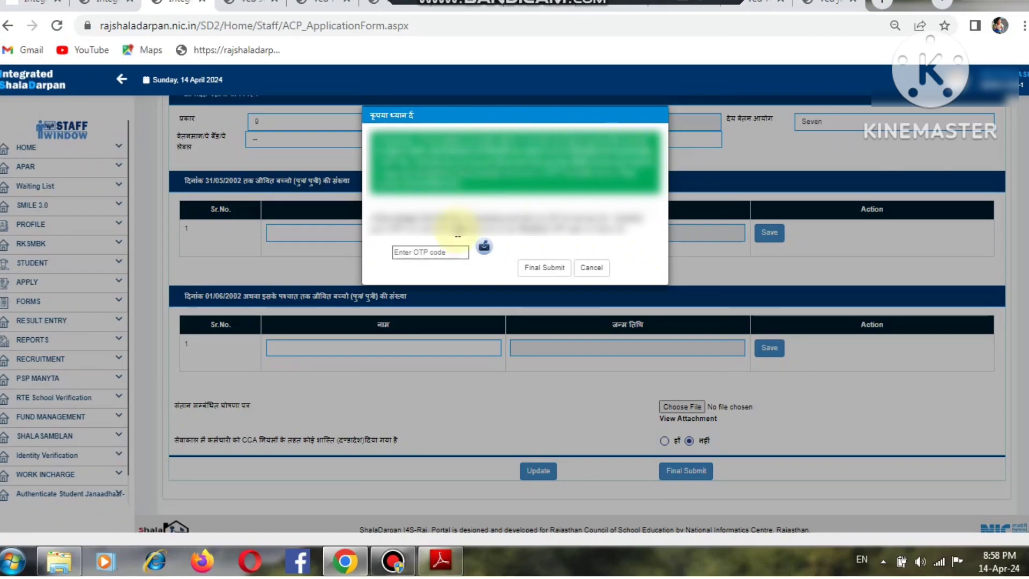
left_click(415, 255)
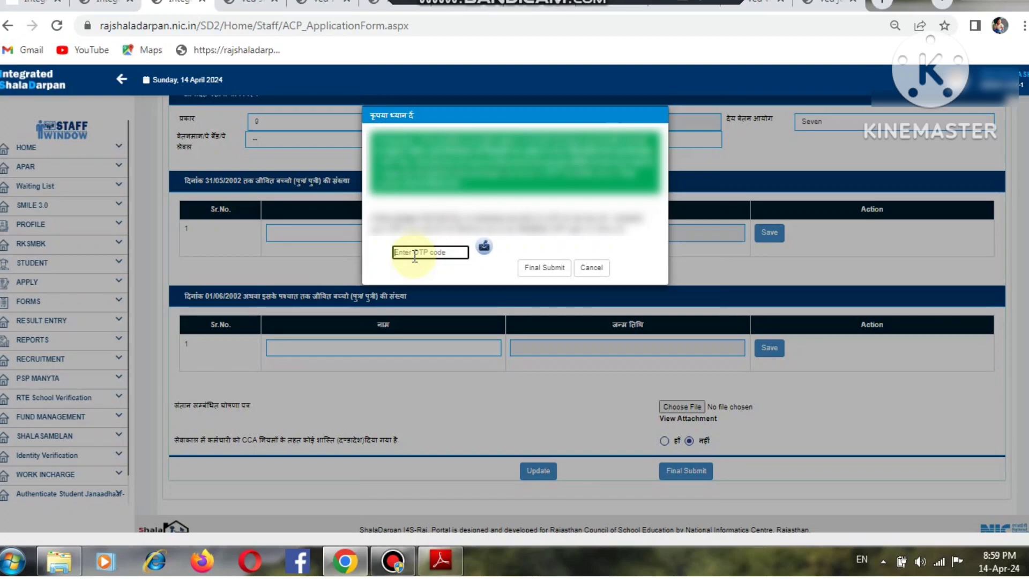
left_click(546, 269)
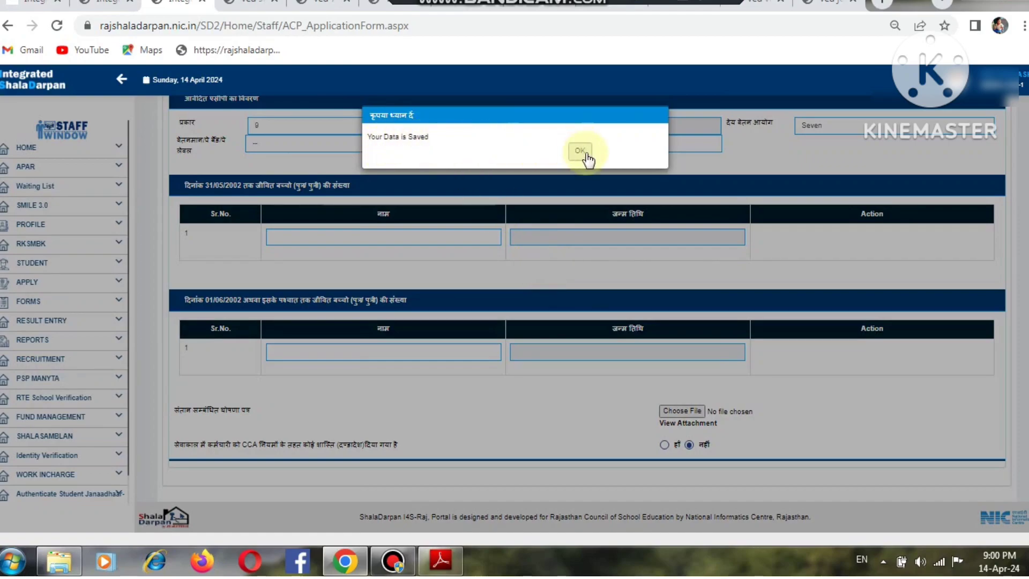
left_click(592, 169)
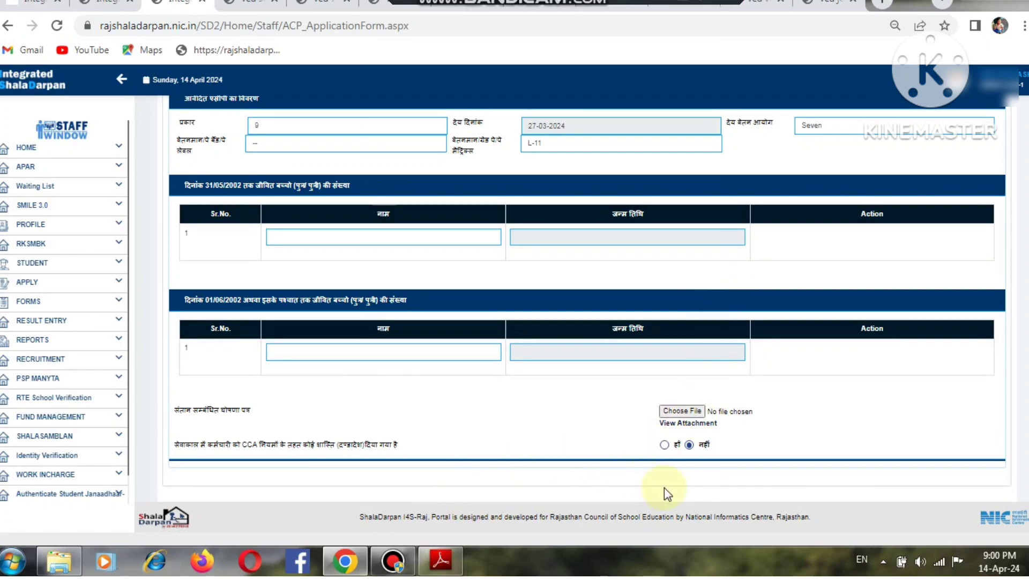
scroll(841, 280, "up", 15)
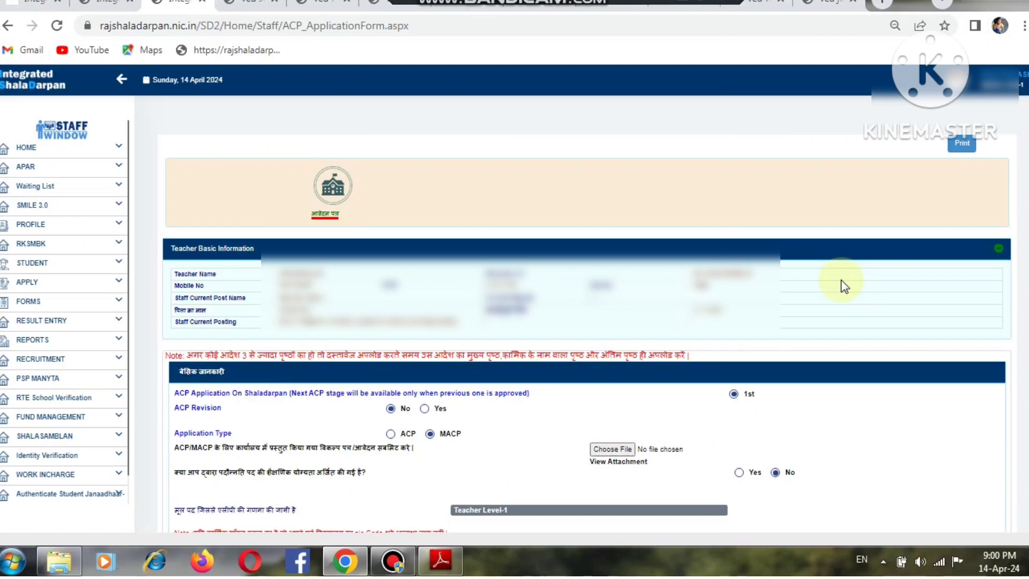
left_click(963, 144)
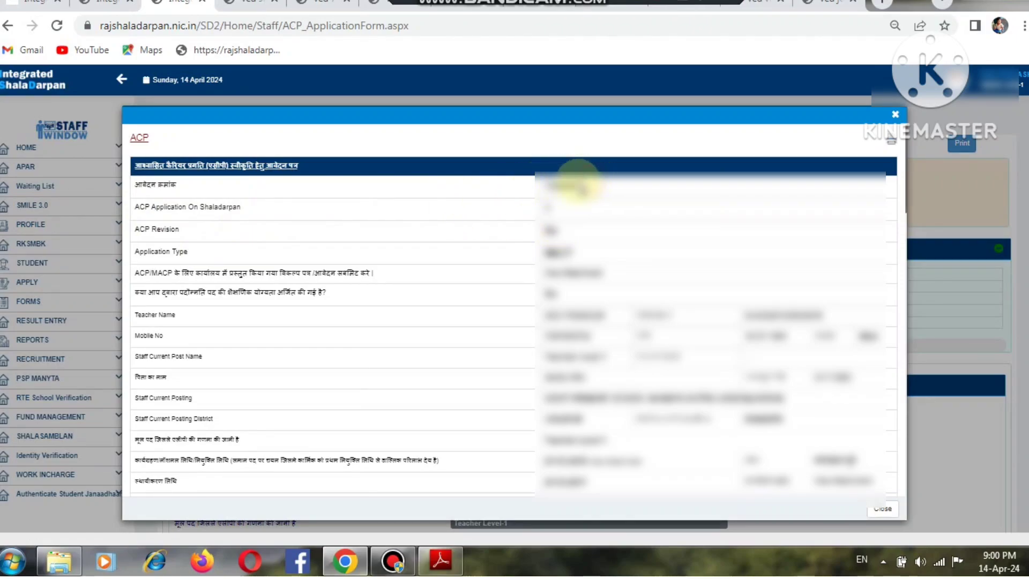
left_click_drag(586, 187, 535, 192)
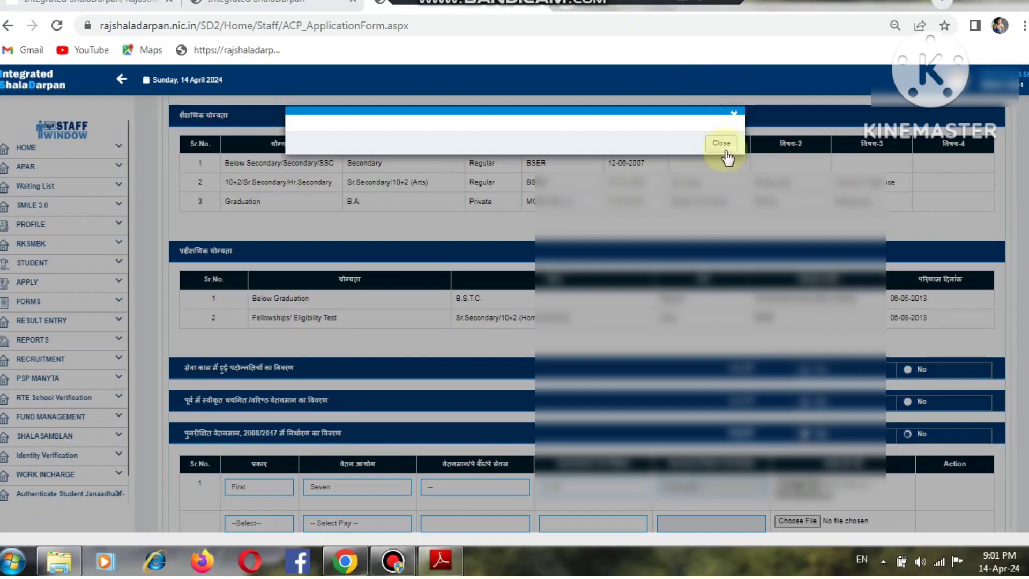
left_click(725, 145)
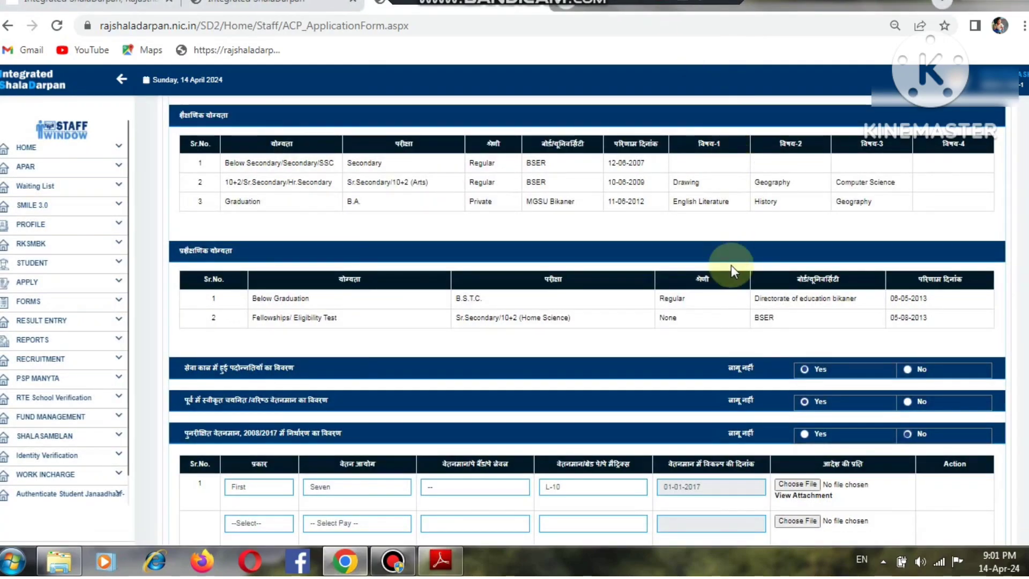